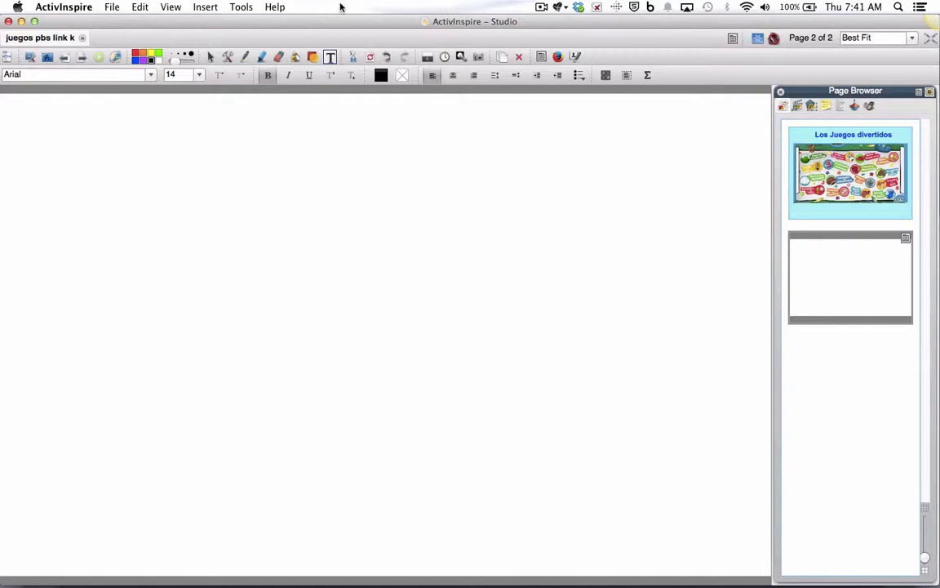
Bring up the ant colony YouTube video and open its Share embed code panel.
{"action": "mouse_move", "coordinate": [330, 23]}
{"action": "left_mouse_down"}
{"action": "mouse_move", "coordinate": [339, 25]}
{"action": "mouse_move", "coordinate": [330, 30]}
{"action": "mouse_move", "coordinate": [330, 21]}
{"action": "left_mouse_up"}
{"action": "mouse_move", "coordinate": [316, 23]}
{"action": "left_mouse_down"}
{"action": "mouse_move", "coordinate": [330, 33]}
{"action": "mouse_move", "coordinate": [345, 14]}
{"action": "mouse_move", "coordinate": [312, 41]}
{"action": "mouse_move", "coordinate": [308, 18]}
{"action": "left_mouse_up"}
{"action": "left_click", "coordinate": [308, 18]}
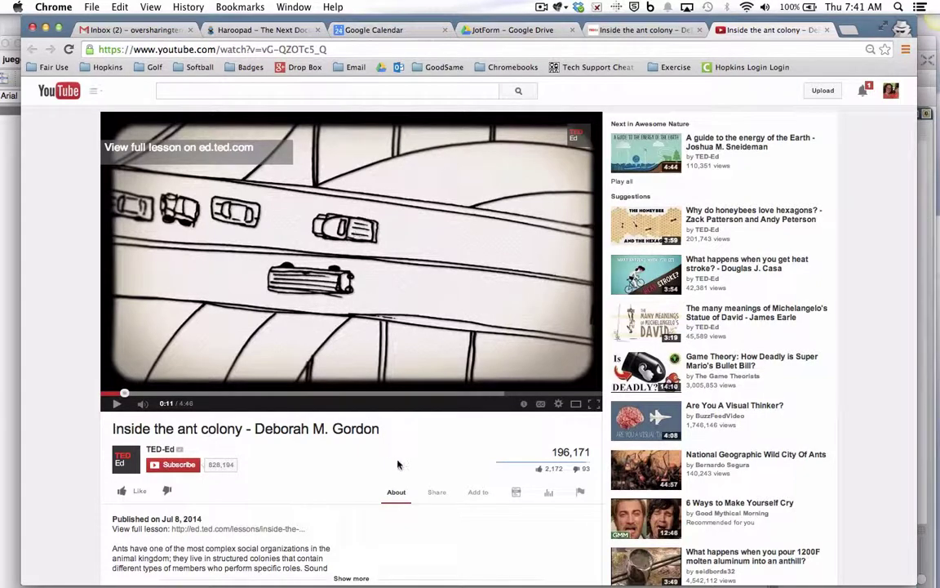
{"action": "scroll", "coordinate": [390, 452], "scroll_direction": "down", "scroll_amount": 5}
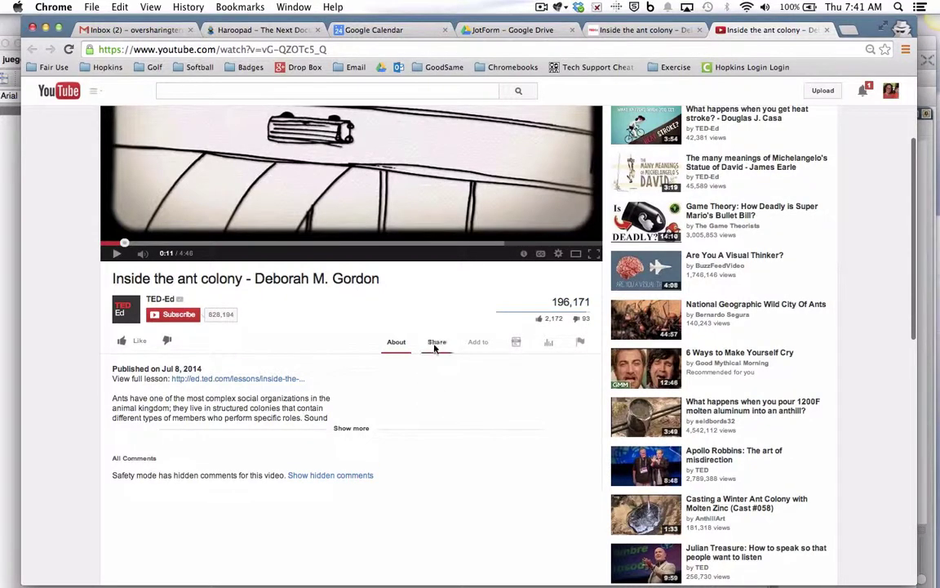
{"action": "left_click", "coordinate": [435, 343]}
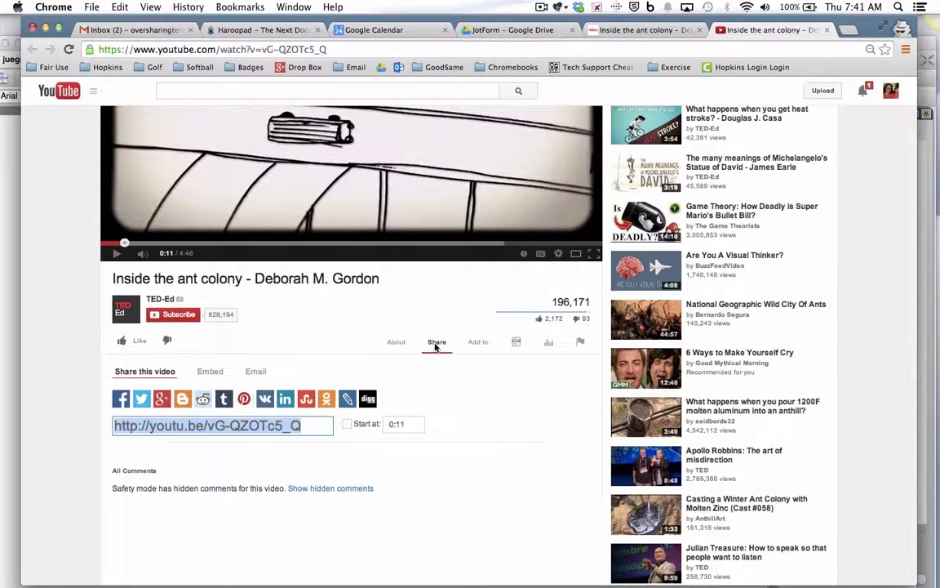
{"action": "left_click", "coordinate": [209, 378]}
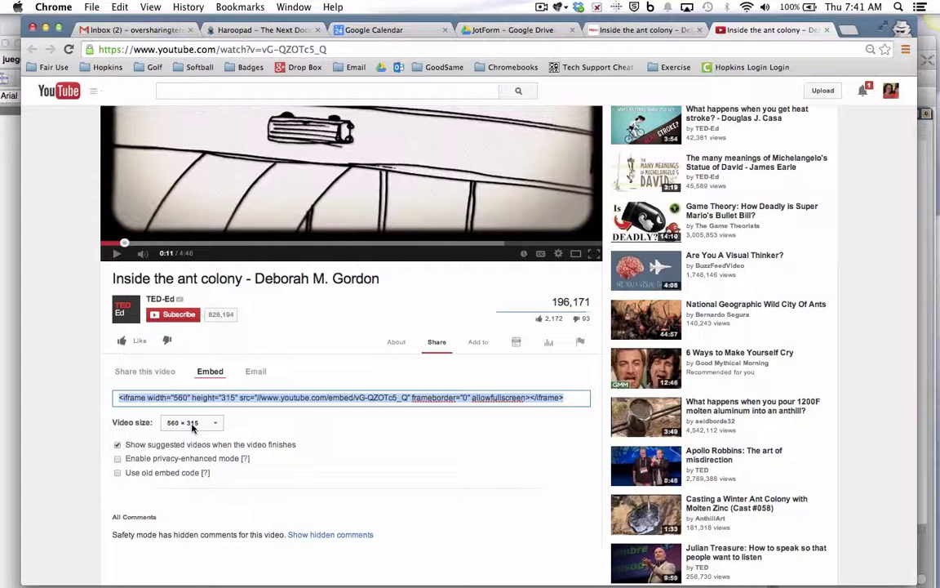
Set the embed size to 853 × 480, turn off suggested videos, and copy the code.
{"action": "left_click", "coordinate": [192, 423]}
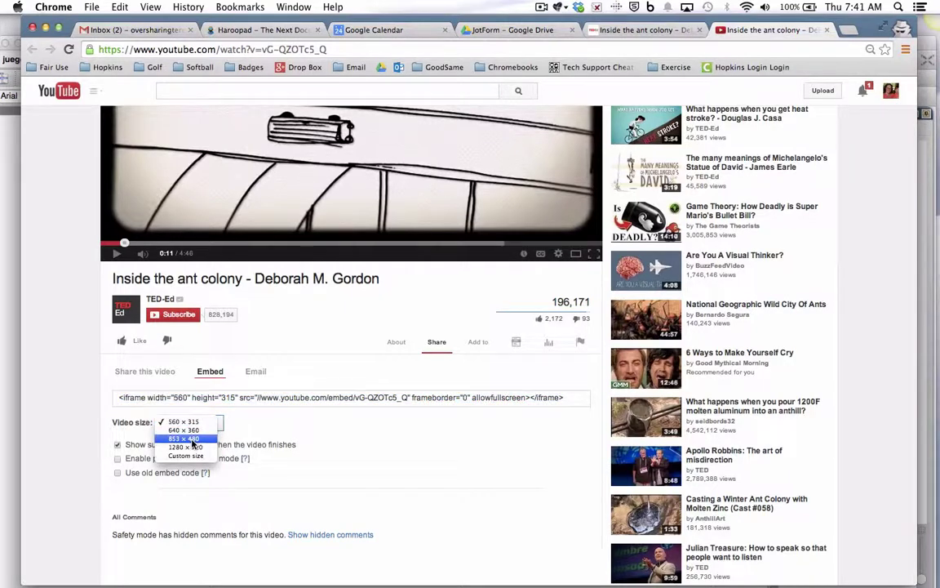
{"action": "left_click", "coordinate": [191, 439]}
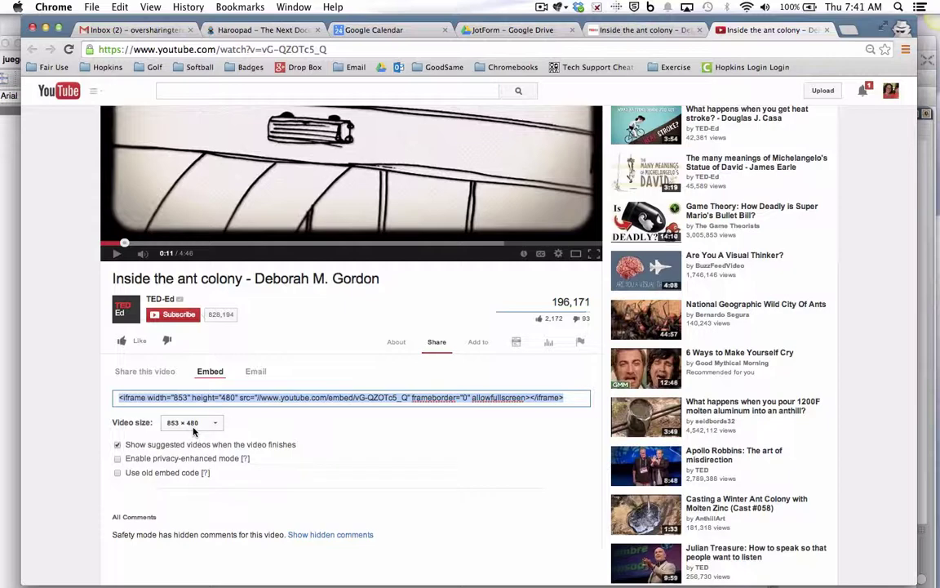
{"action": "left_click", "coordinate": [117, 445]}
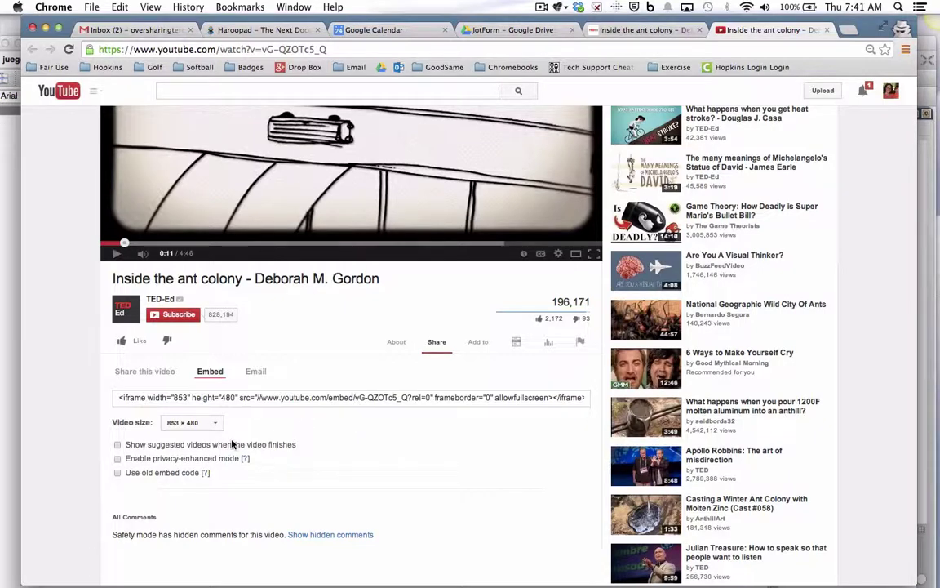
{"action": "left_click", "coordinate": [256, 400]}
{"action": "key", "text": "super+c"}
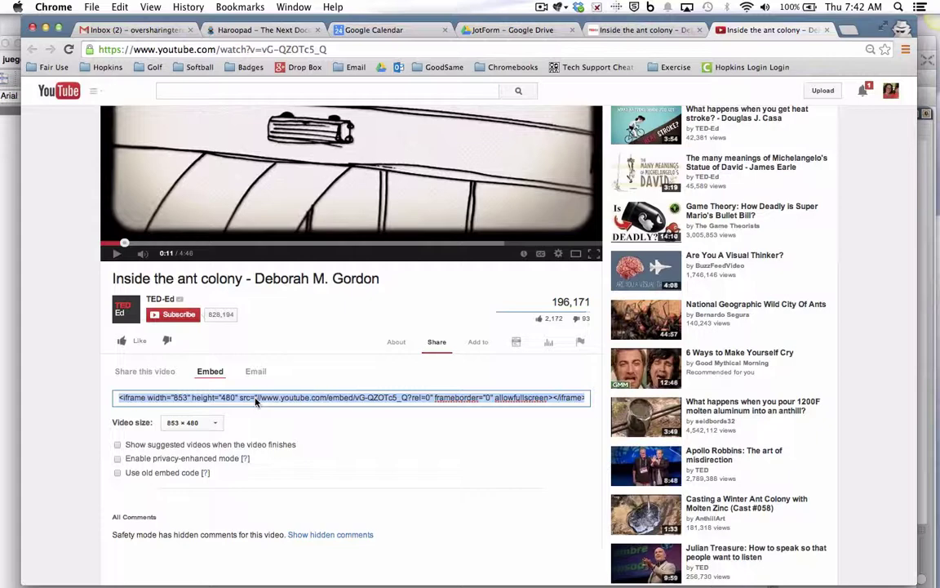
{"action": "left_click", "coordinate": [116, 6]}
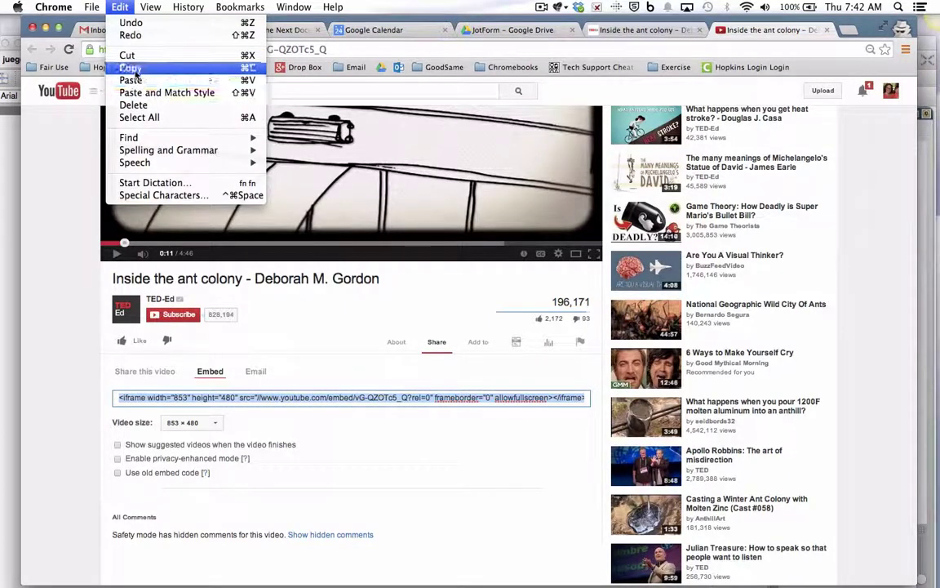
{"action": "left_click", "coordinate": [302, 434]}
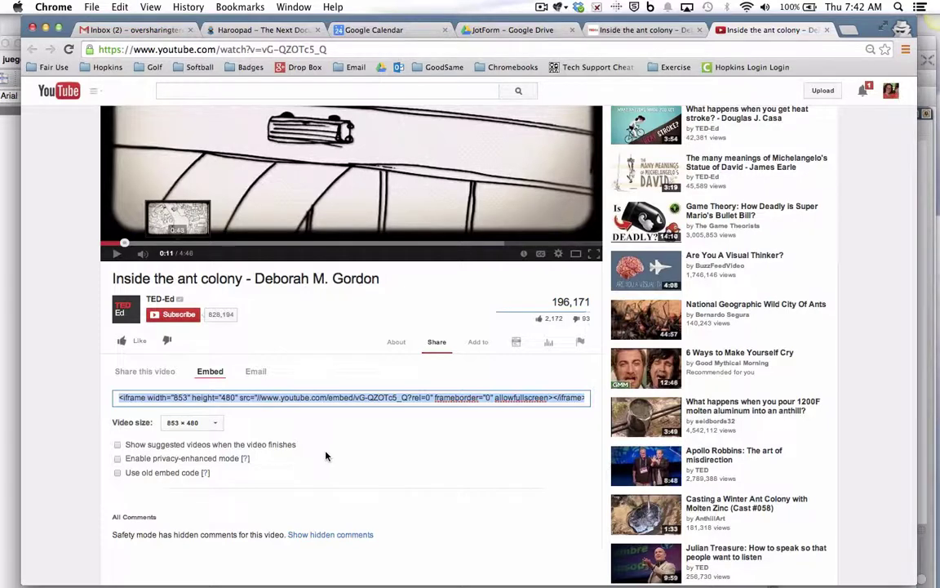
Return to the ActivInspire flipchart and dismiss the empty 'Type here' text box.
{"action": "left_click", "coordinate": [8, 296]}
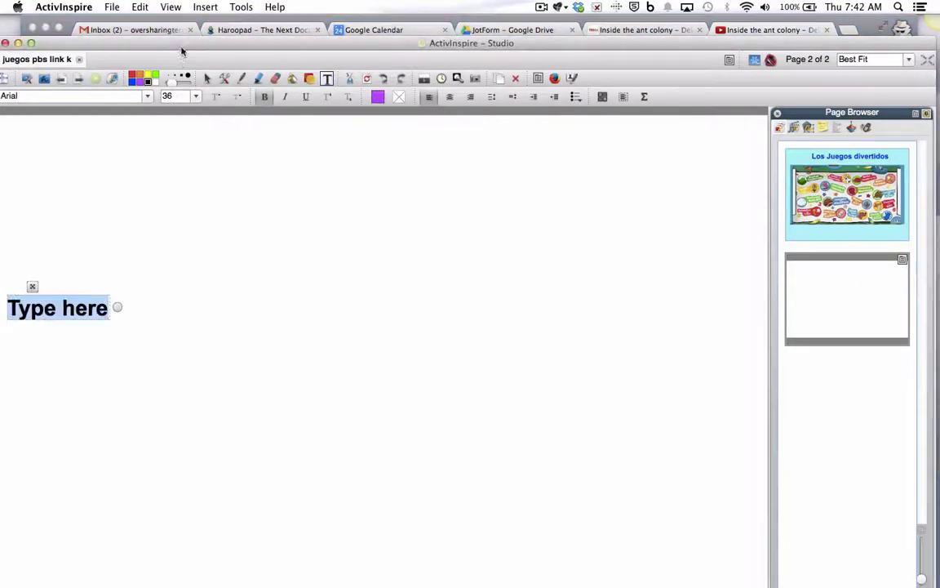
{"action": "left_click_drag", "start_coordinate": [194, 29], "coordinate": [212, 8]}
{"action": "left_click", "coordinate": [222, 169]}
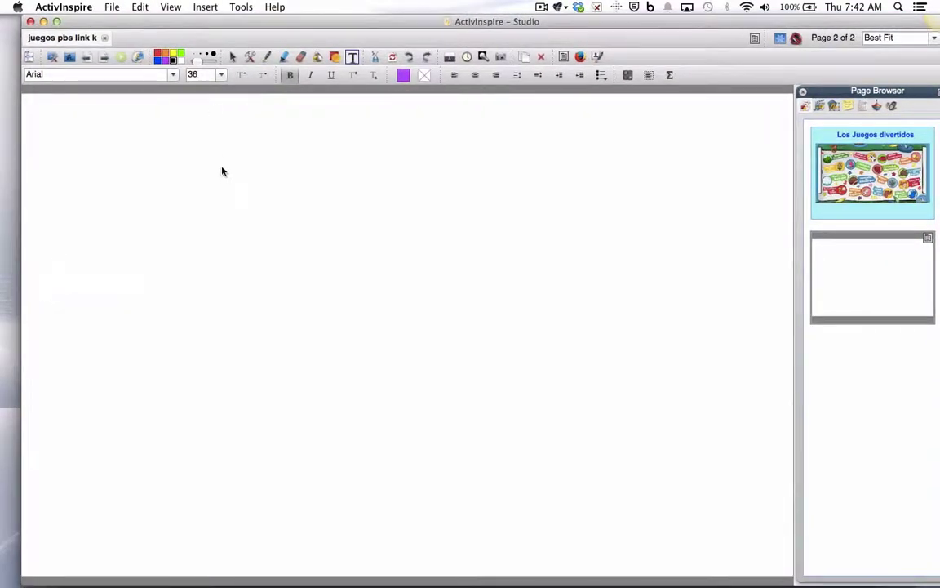
{"action": "left_click", "coordinate": [233, 61]}
Insert the copied iframe code on page 2 via Insert > Link > Embedded HTML.
{"action": "left_click", "coordinate": [203, 5]}
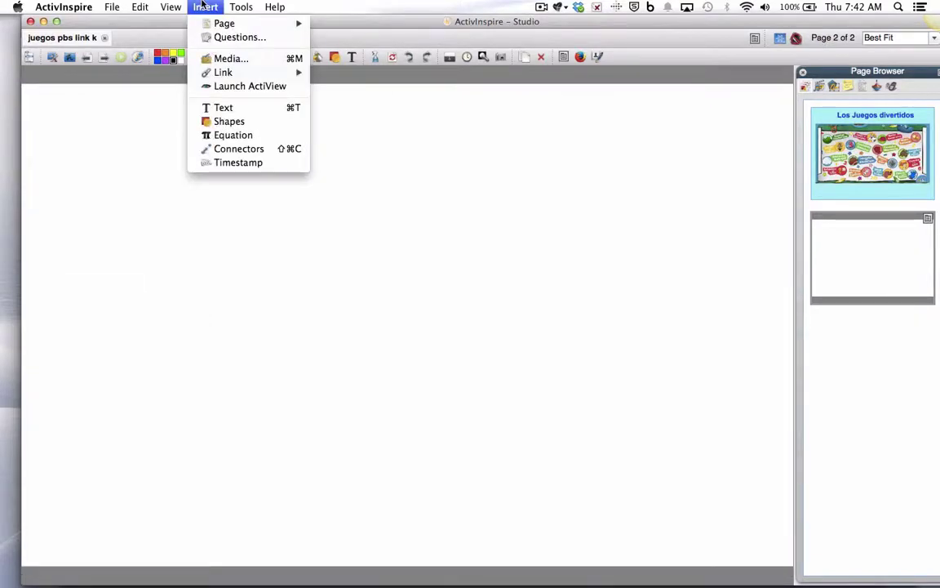
{"action": "mouse_move", "coordinate": [229, 76]}
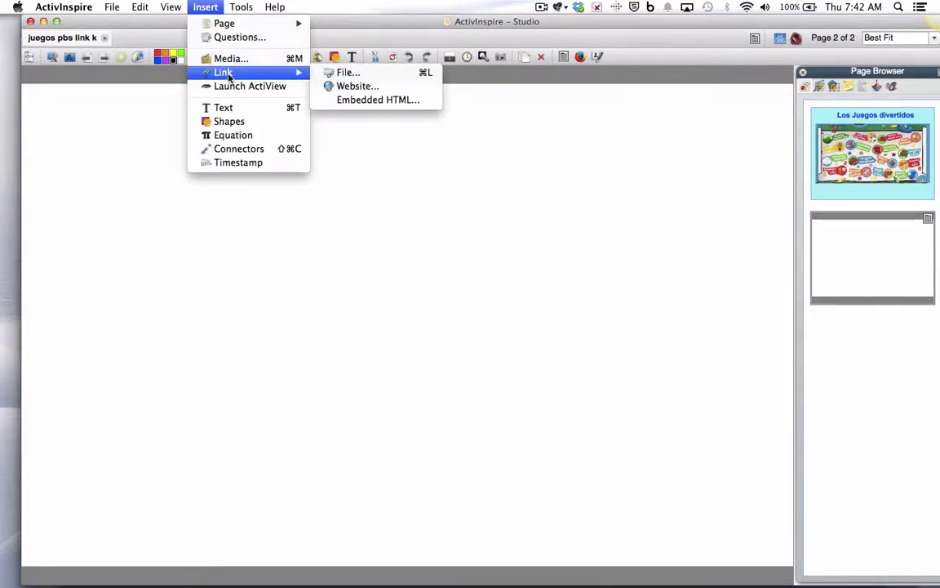
{"action": "left_click", "coordinate": [356, 102]}
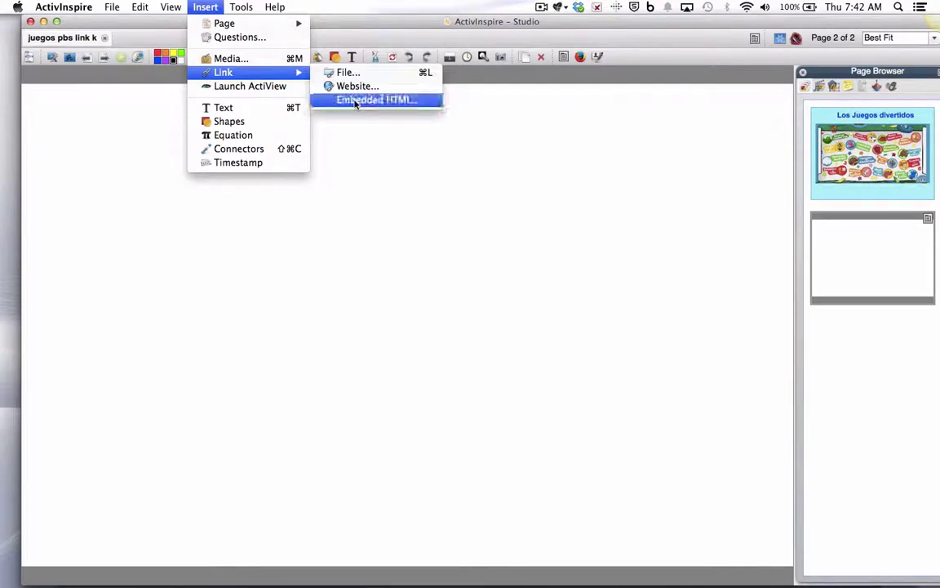
{"action": "key", "text": "super+v"}
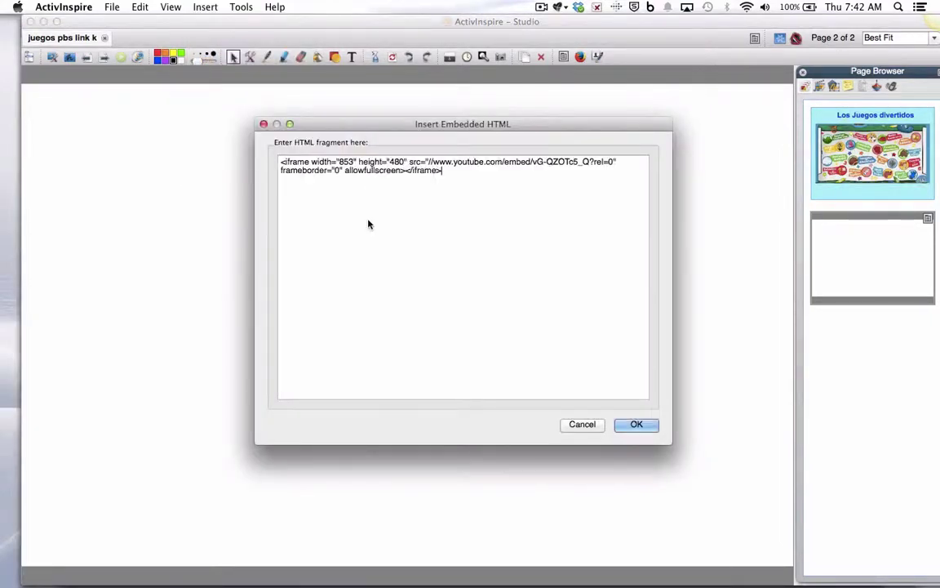
{"action": "left_click", "coordinate": [635, 425]}
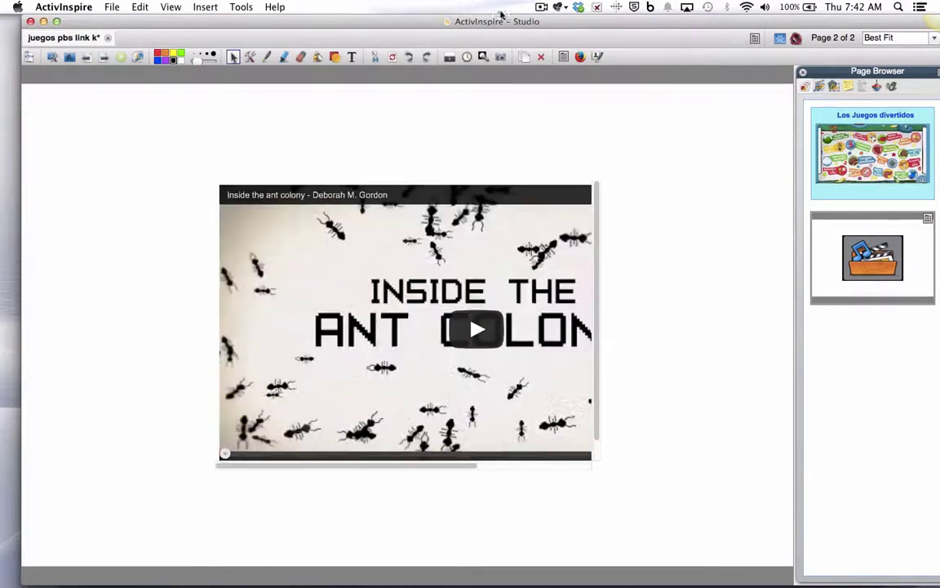
Enlarge the embedded video until the full player shows, then move it up and left.
{"action": "mouse_move", "coordinate": [501, 13]}
{"action": "left_mouse_down"}
{"action": "mouse_move", "coordinate": [470, 11]}
{"action": "mouse_move", "coordinate": [492, 8]}
{"action": "left_mouse_up"}
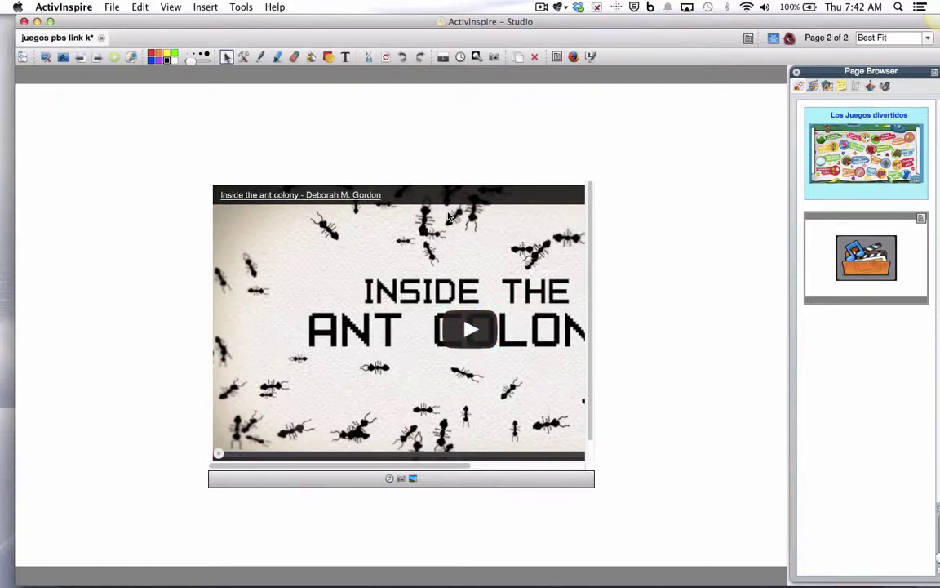
{"action": "left_click", "coordinate": [447, 183]}
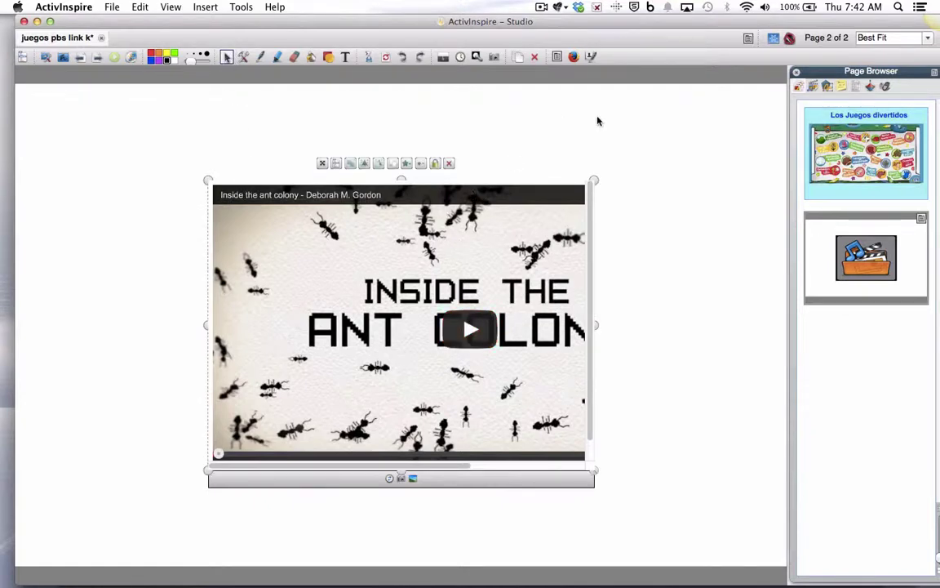
{"action": "left_click_drag", "start_coordinate": [595, 470], "coordinate": [745, 519]}
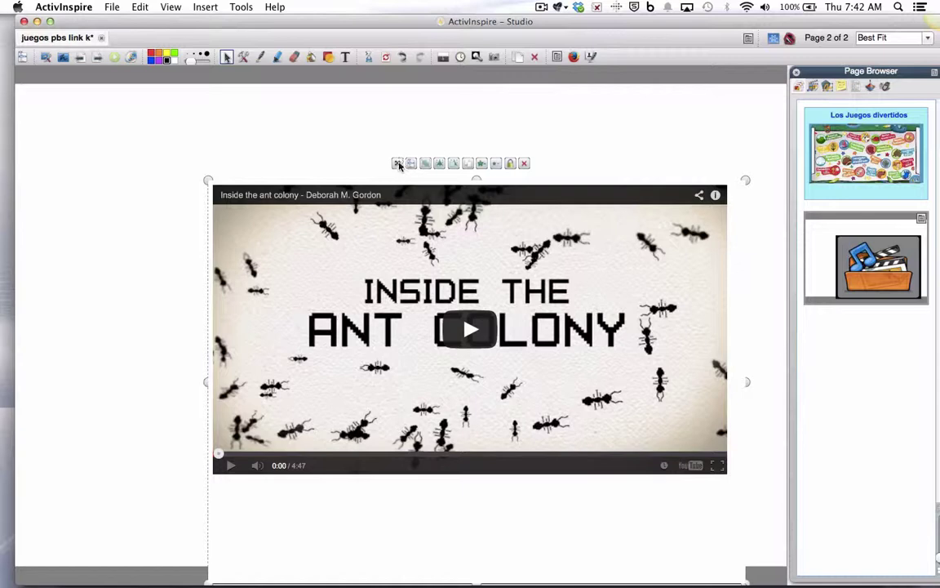
{"action": "left_click_drag", "start_coordinate": [399, 163], "coordinate": [351, 125]}
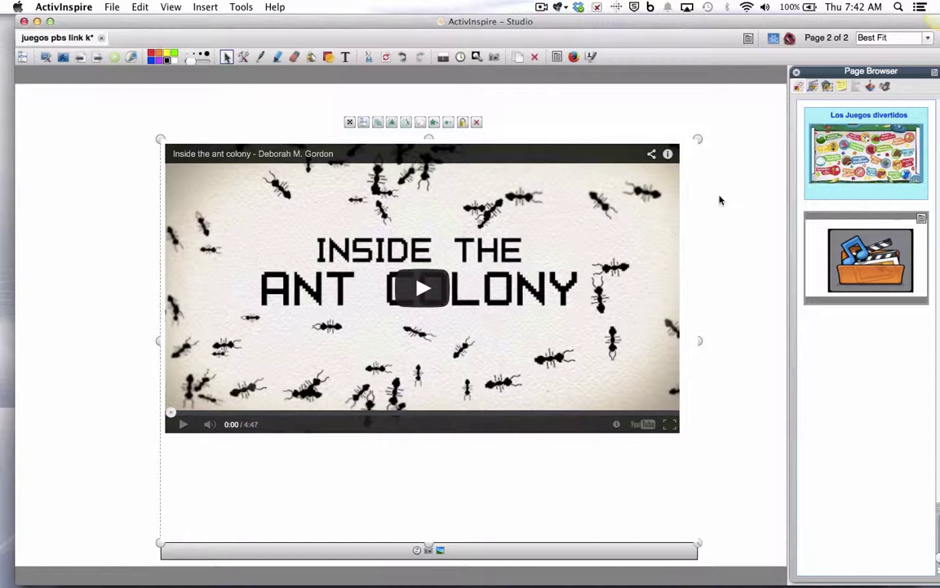
{"action": "left_click", "coordinate": [349, 115]}
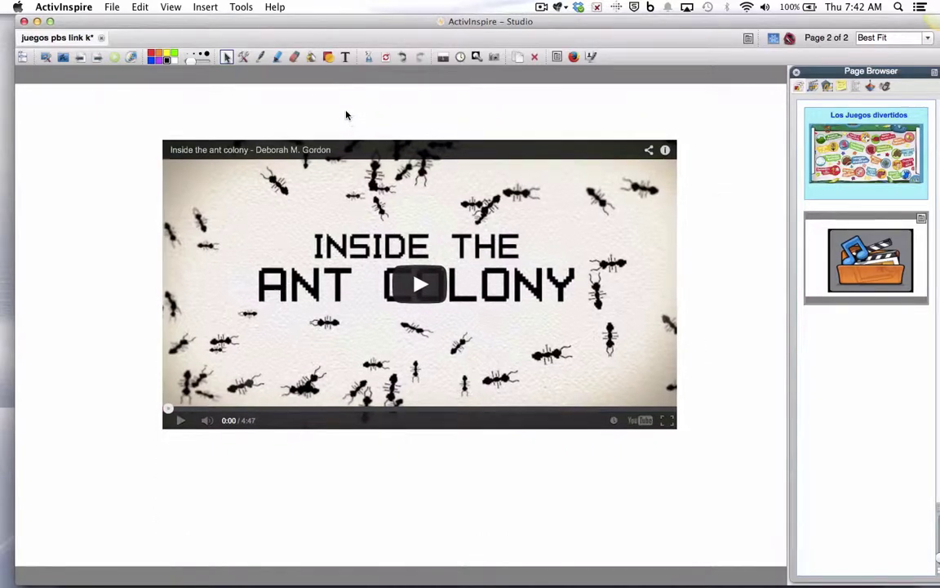
{"action": "left_click", "coordinate": [346, 101]}
{"action": "left_click", "coordinate": [723, 201]}
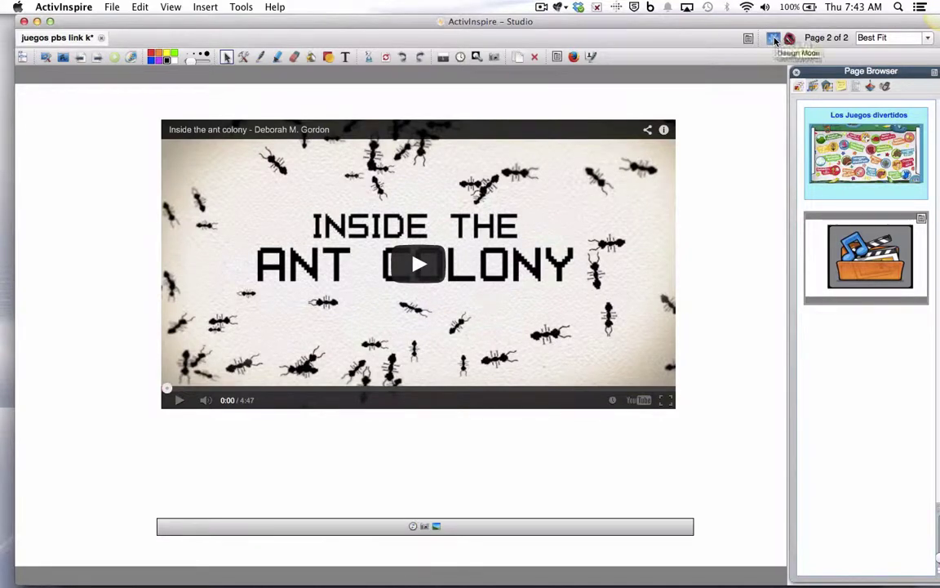
{"action": "left_click", "coordinate": [772, 37]}
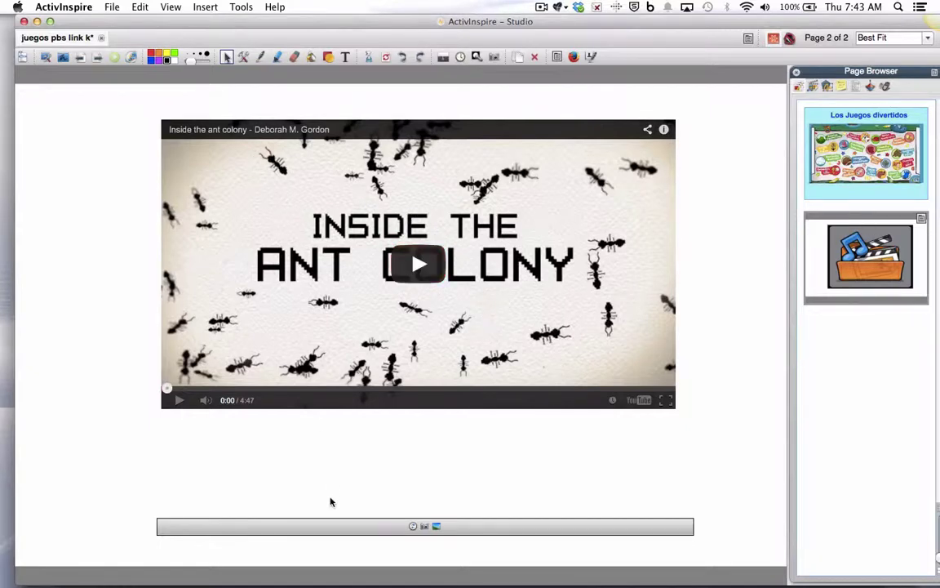
{"action": "left_click", "coordinate": [220, 478]}
{"action": "left_click", "coordinate": [68, 429]}
{"action": "left_click", "coordinate": [217, 485]}
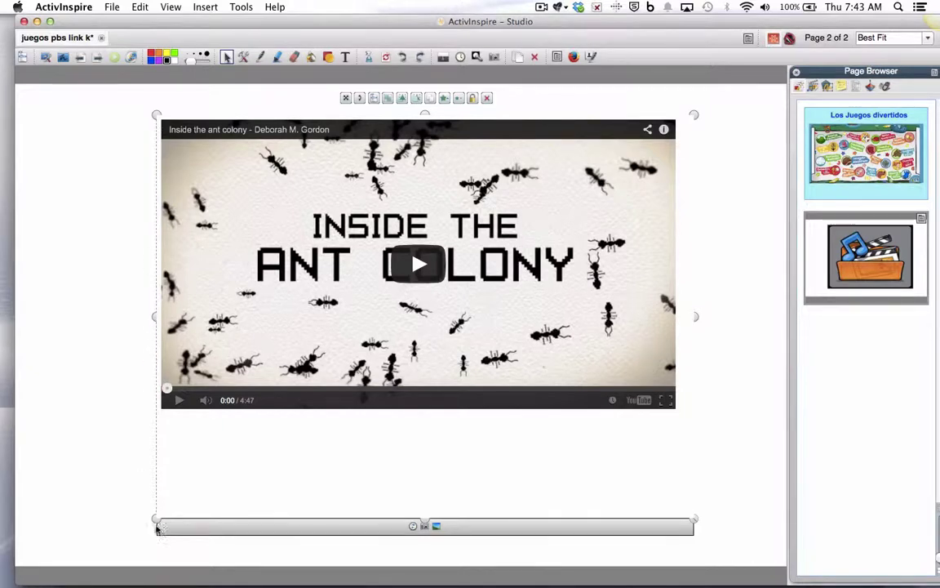
{"action": "left_click", "coordinate": [745, 319]}
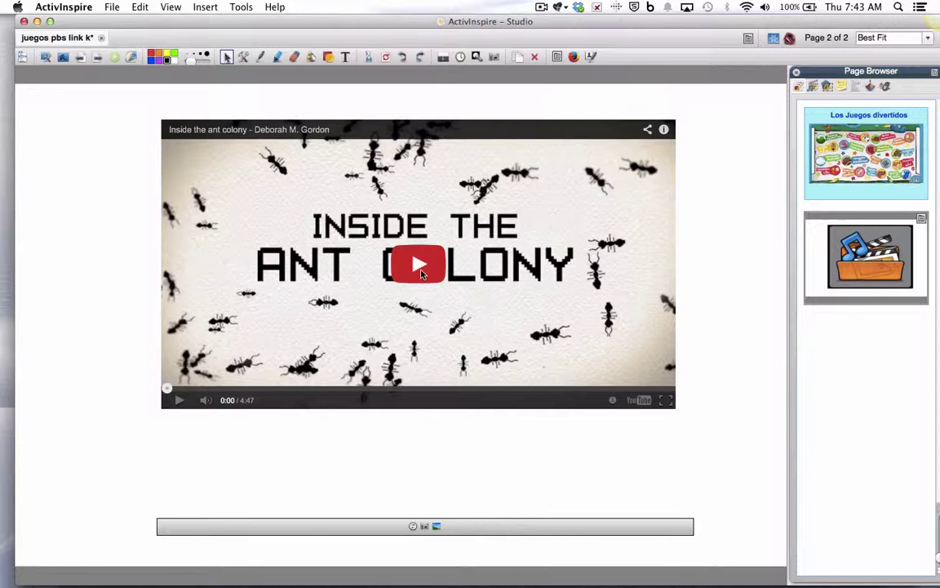
Play the embedded ant colony video from its red play button and mute the system sound.
{"action": "key", "text": "XF86AudioRaiseVolume"}
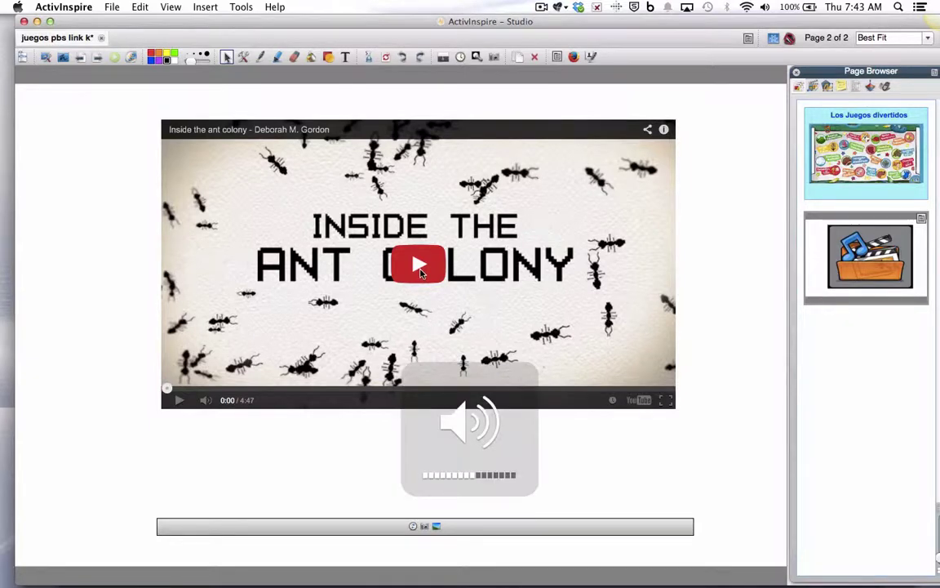
{"action": "left_click", "coordinate": [419, 267]}
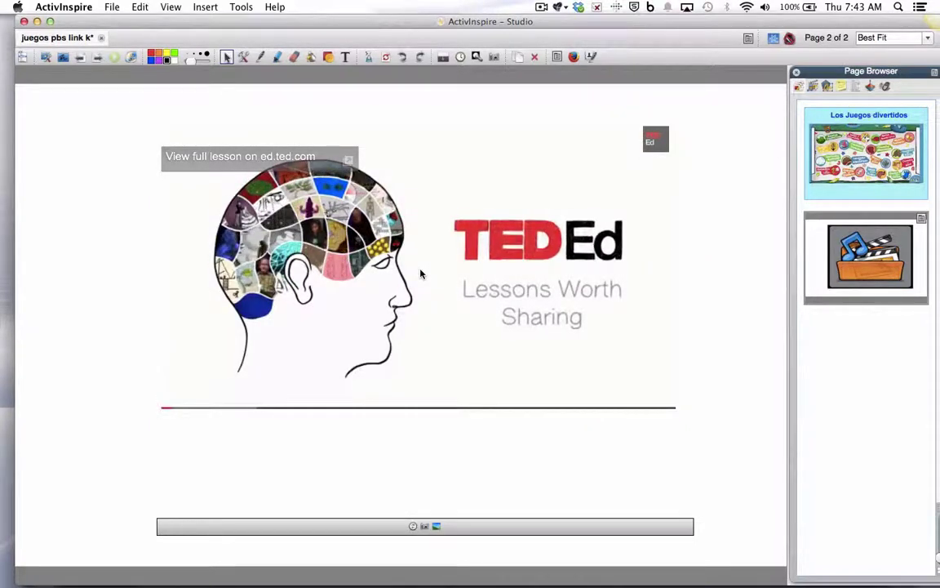
{"action": "mouse_move", "coordinate": [389, 302]}
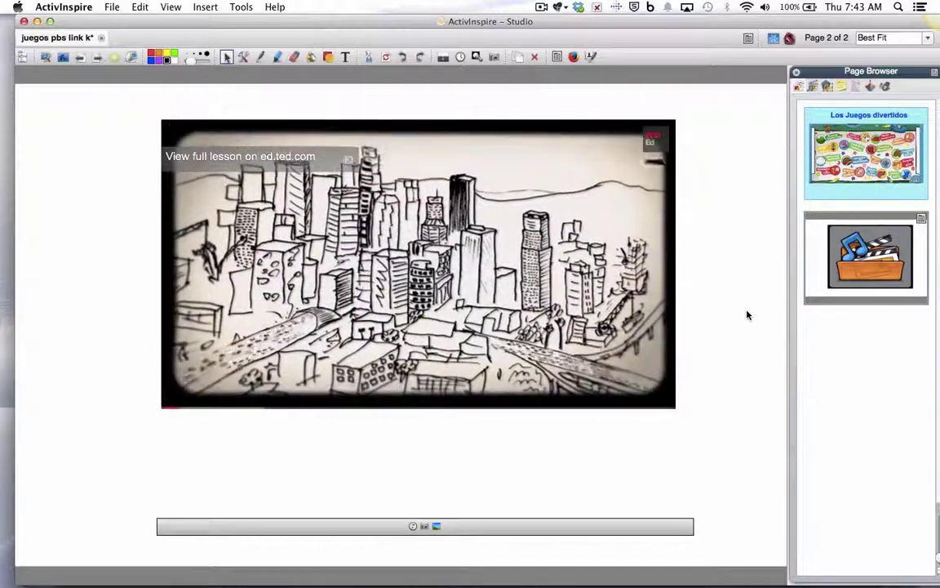
{"action": "key", "text": "XF86AudioMute"}
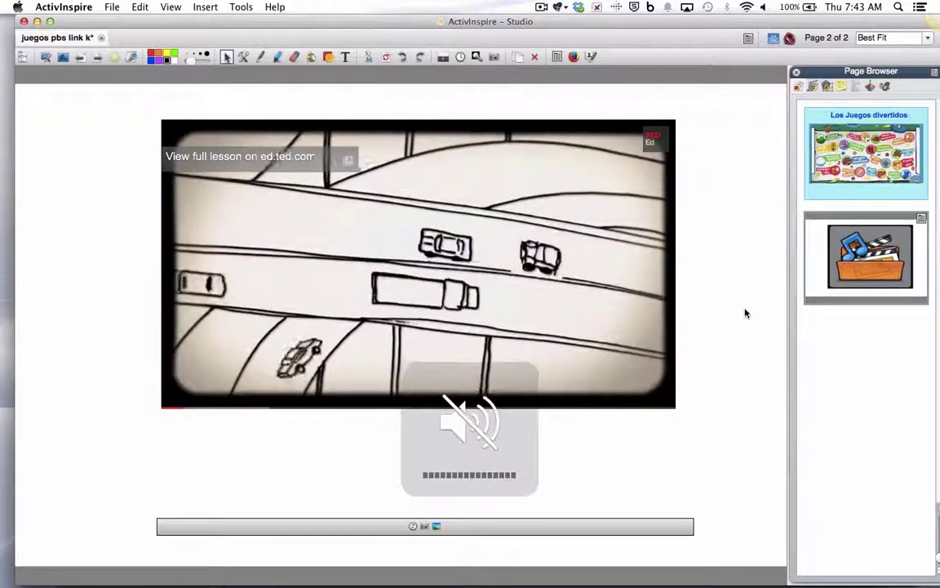